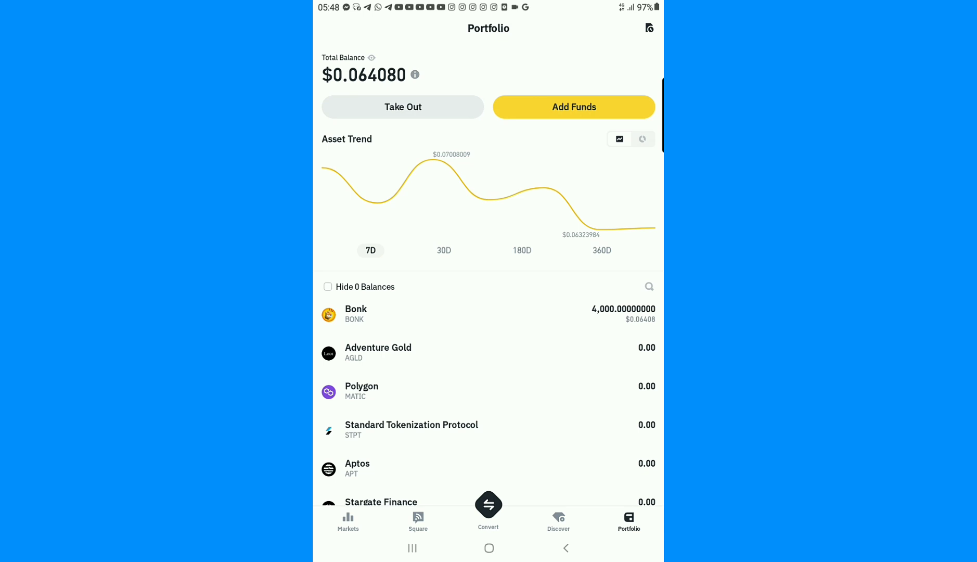
Step: From Markets, view the Add Funds options, then return to the Portfolio holdings
{"action": "left_click", "coordinate": [349, 520]}
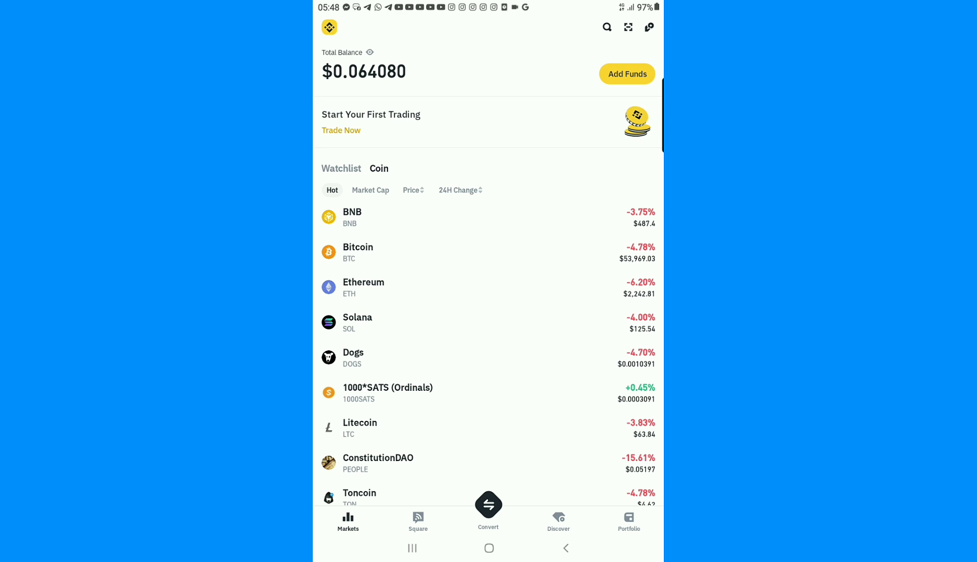
{"action": "left_click", "coordinate": [627, 74]}
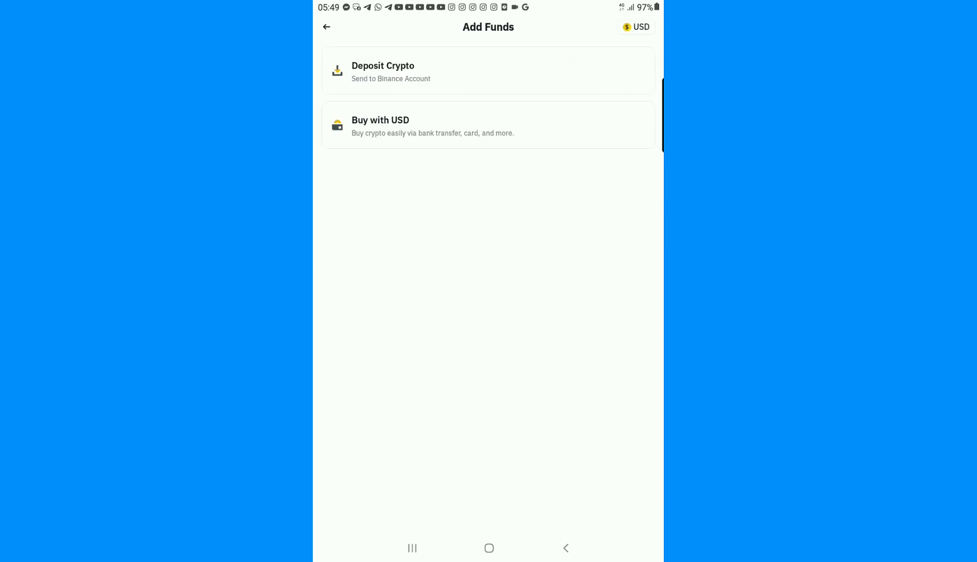
{"action": "left_click", "coordinate": [325, 27]}
{"action": "left_click", "coordinate": [629, 522]}
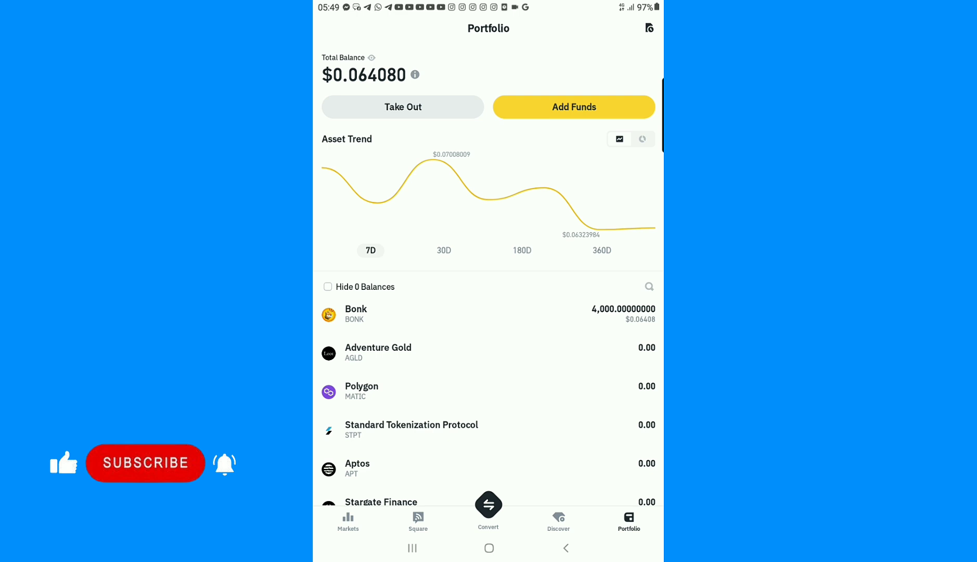
Step: Open the Select Method sheet offering Deposit Crypto or Buy with USD
{"action": "left_click", "coordinate": [574, 107]}
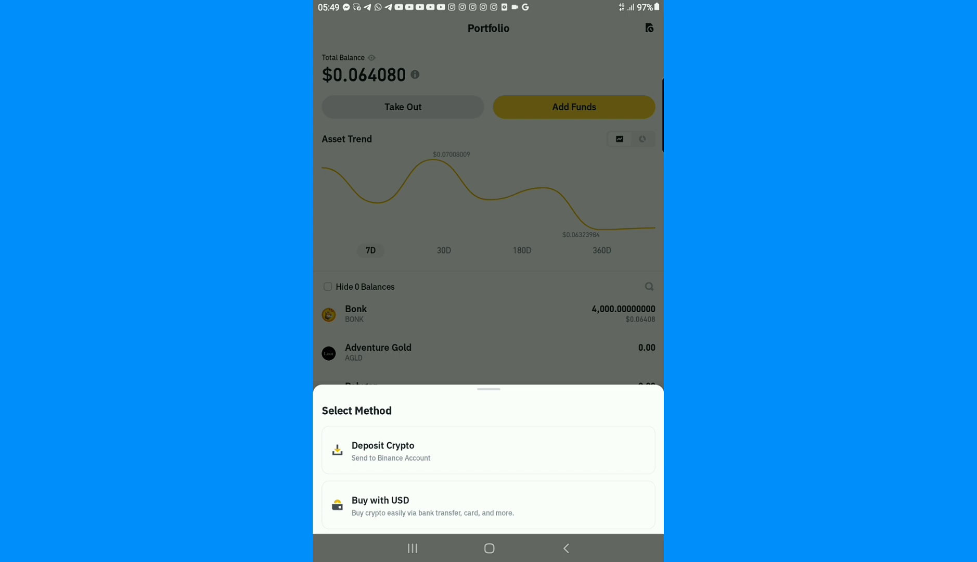
Step: Buy 15 USDT with USD, reaching payment options showing 15.34 USD by card
{"action": "left_click", "coordinate": [489, 503]}
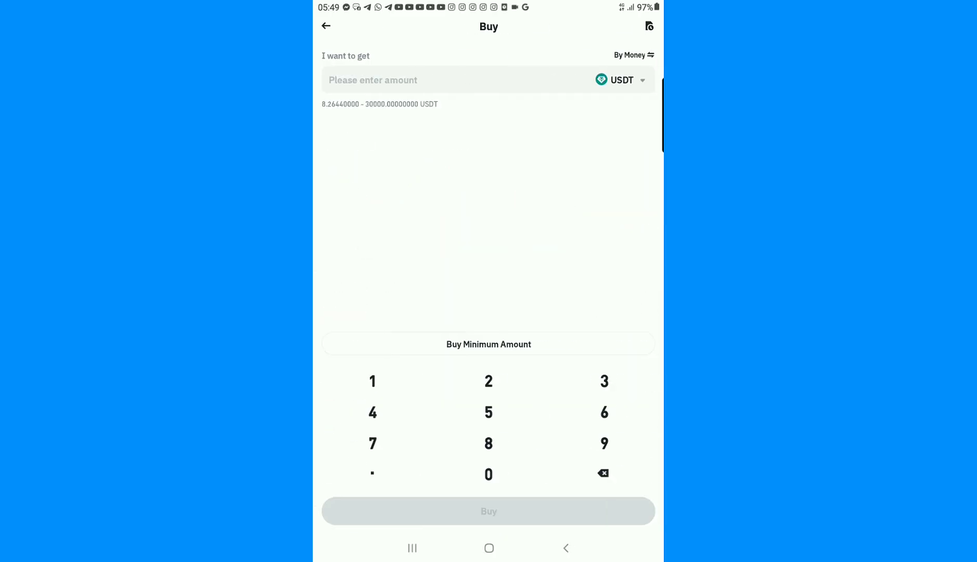
{"action": "type", "text": "15"}
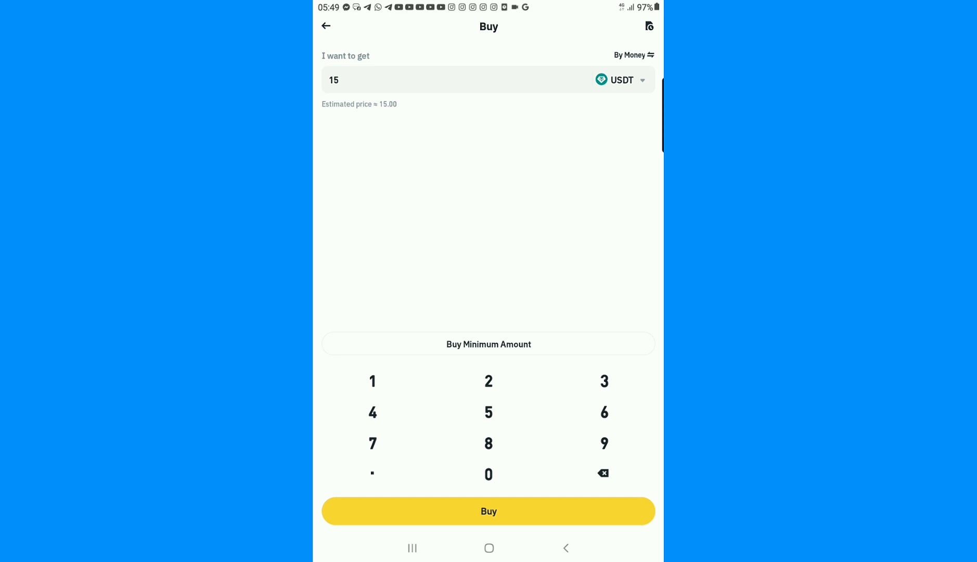
{"action": "left_click", "coordinate": [488, 511]}
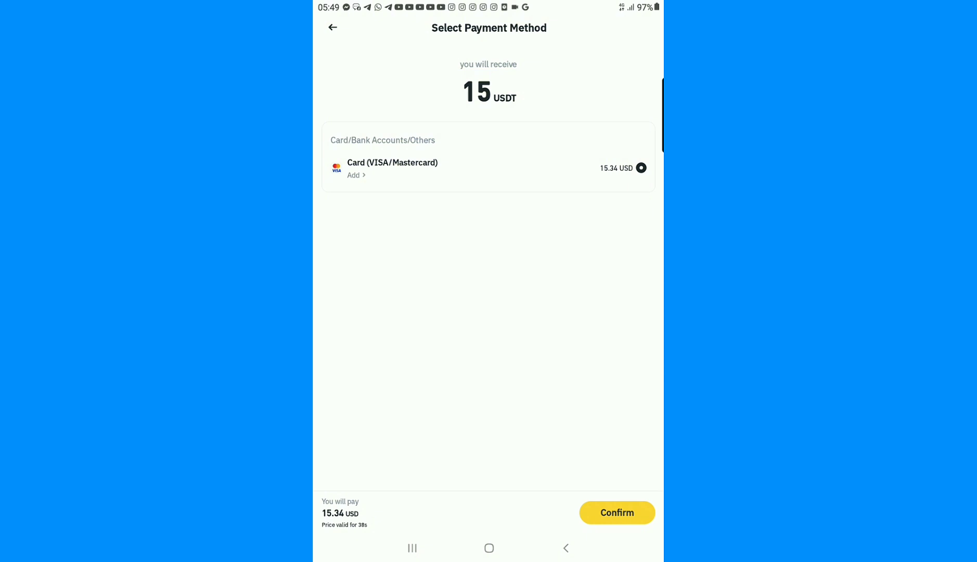
Step: Check the Card (VISA/Mastercard) option, find no saved cards, and return to payment methods
{"action": "left_click", "coordinate": [356, 174]}
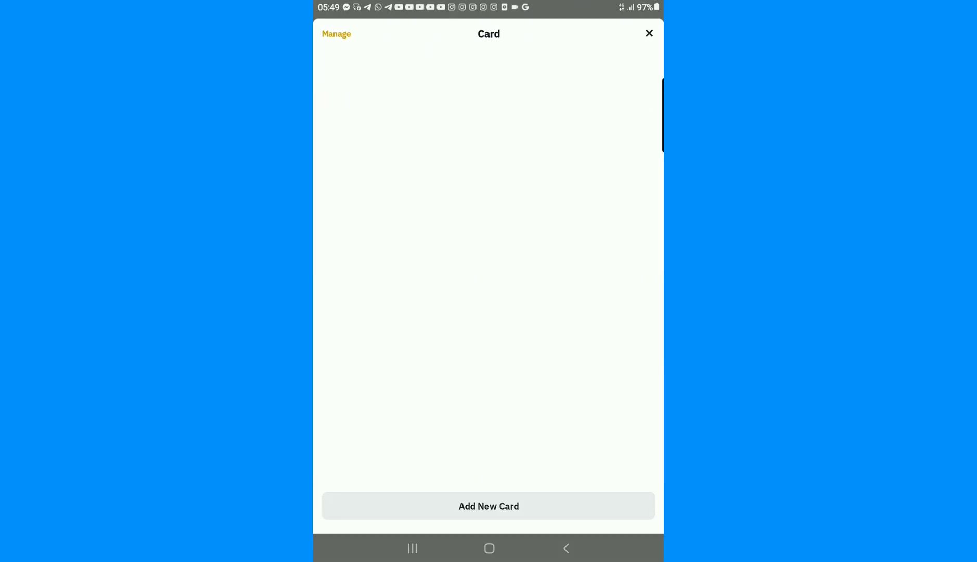
{"action": "key", "text": "Escape"}
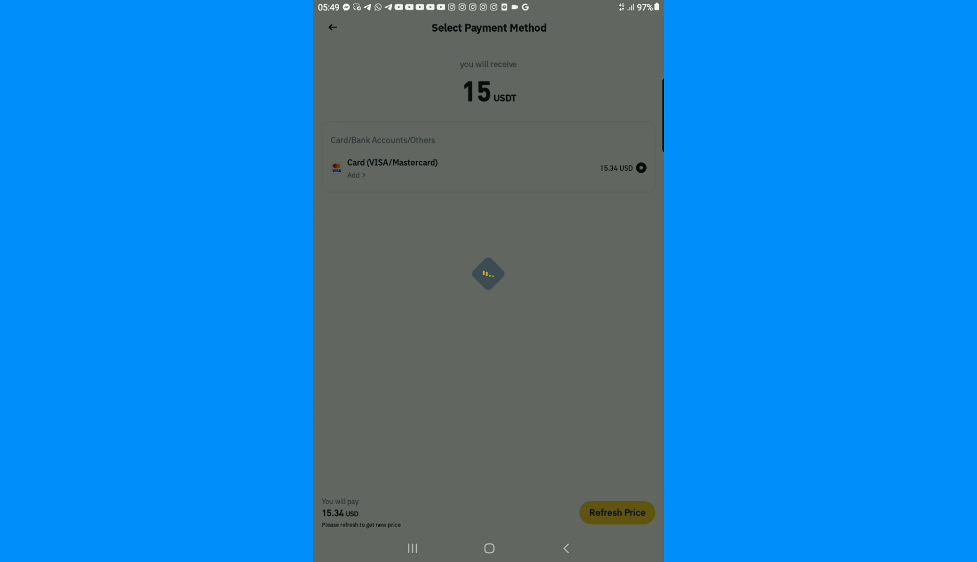